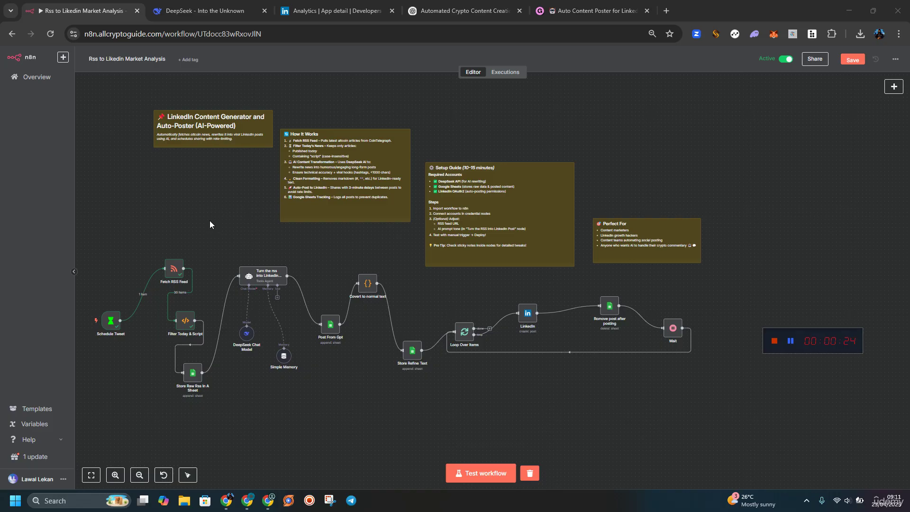
Examine the Schedule Tweet trigger's interval and unit settings, then return to the workflow canvas
scroll(209, 221, "left", 3)
scroll(255, 172, "up", 1)
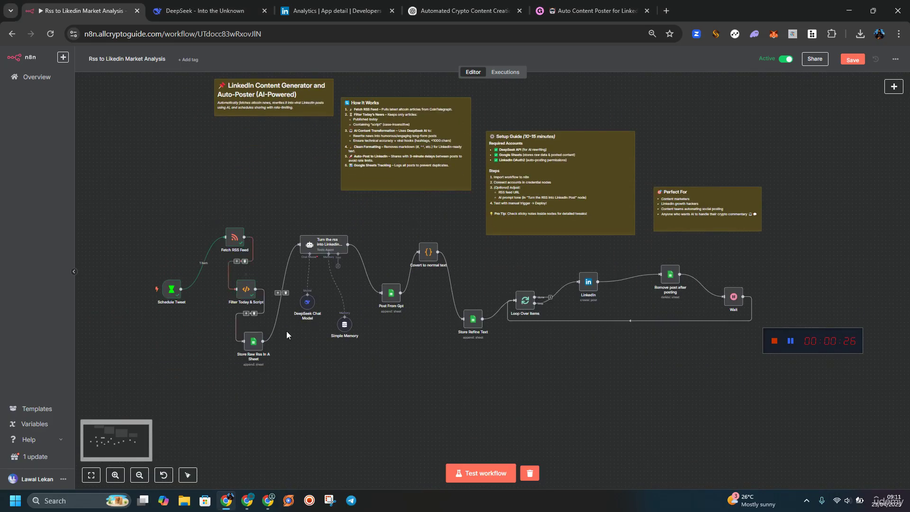
scroll(307, 411, "up", 3)
left_click_drag(109, 326, 226, 287)
double_click(167, 239)
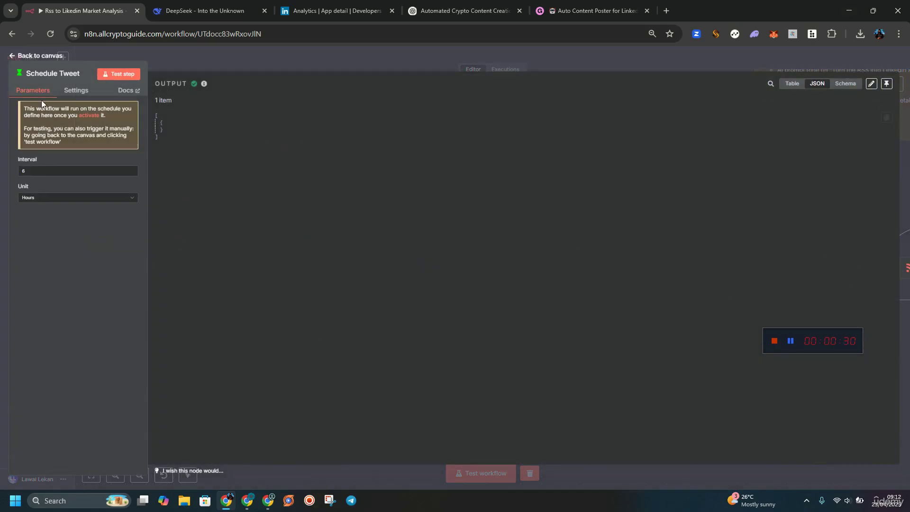
left_click(39, 56)
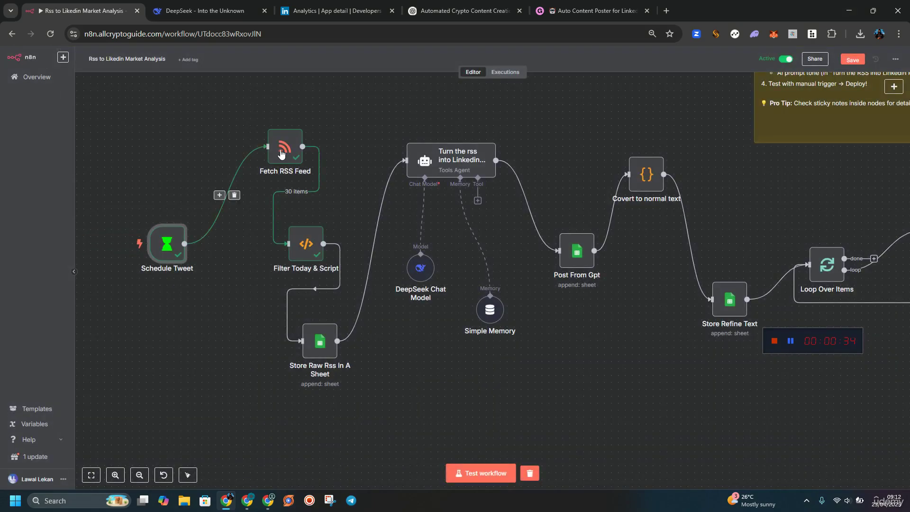
Examine the Fetch RSS Feed node's URL and output items, and return to the canvas
double_click(291, 169)
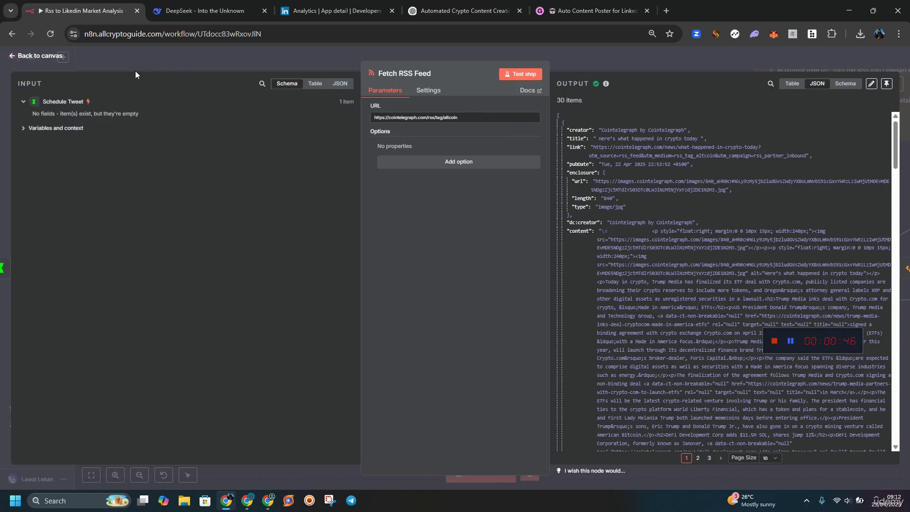
left_click(42, 61)
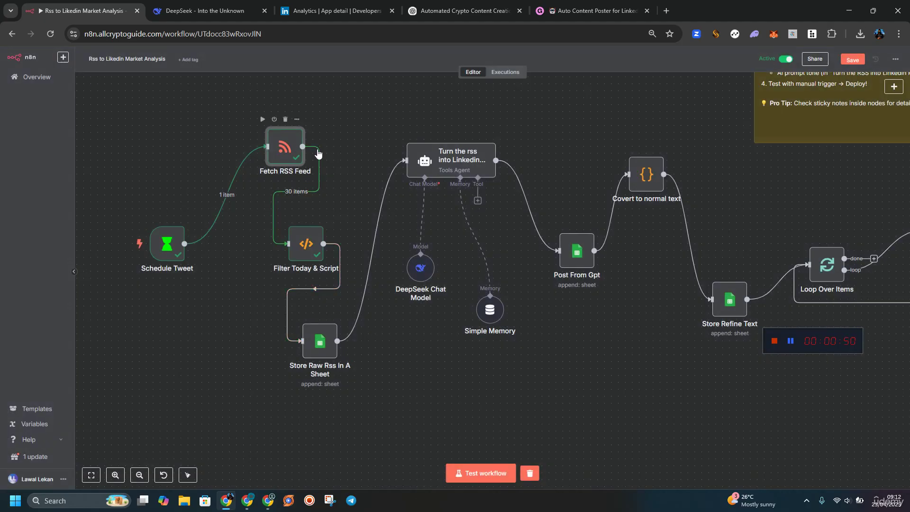
double_click(290, 148)
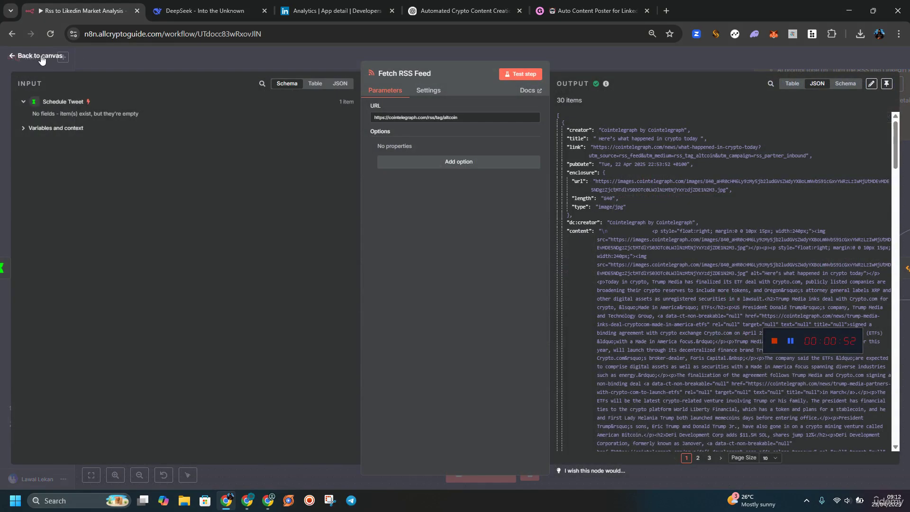
left_click(42, 56)
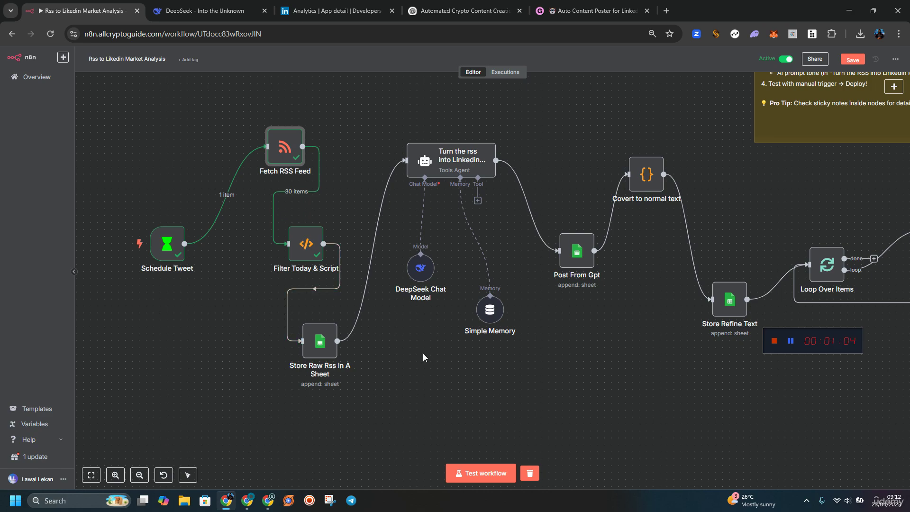
Inspect the Store Raw Rss In A Sheet node's settings and open its linked Auto tweet spreadsheet
scroll(423, 354, "down", 2)
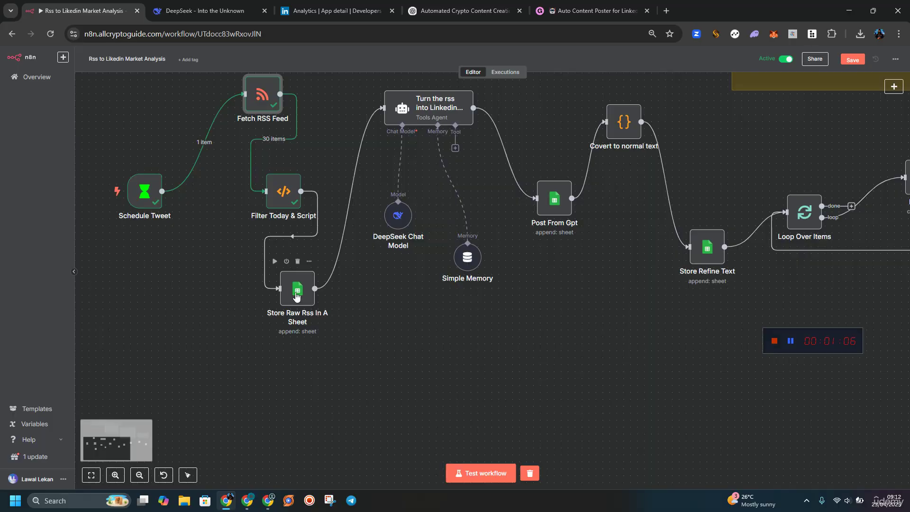
double_click(297, 293)
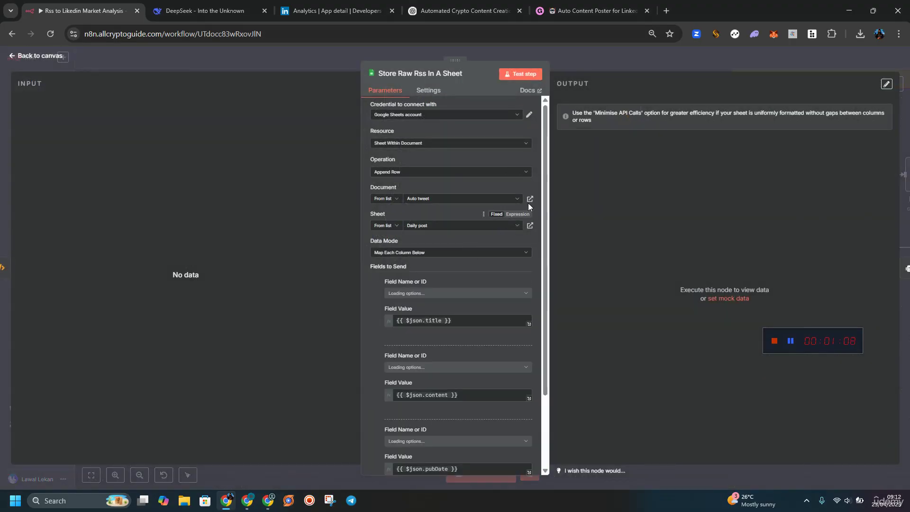
left_click(530, 199)
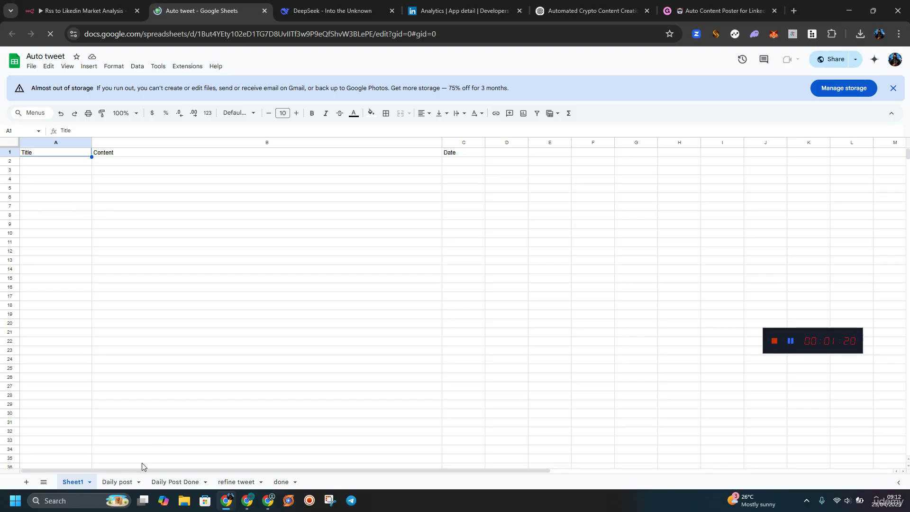
key("ctrl+shift+Tab")
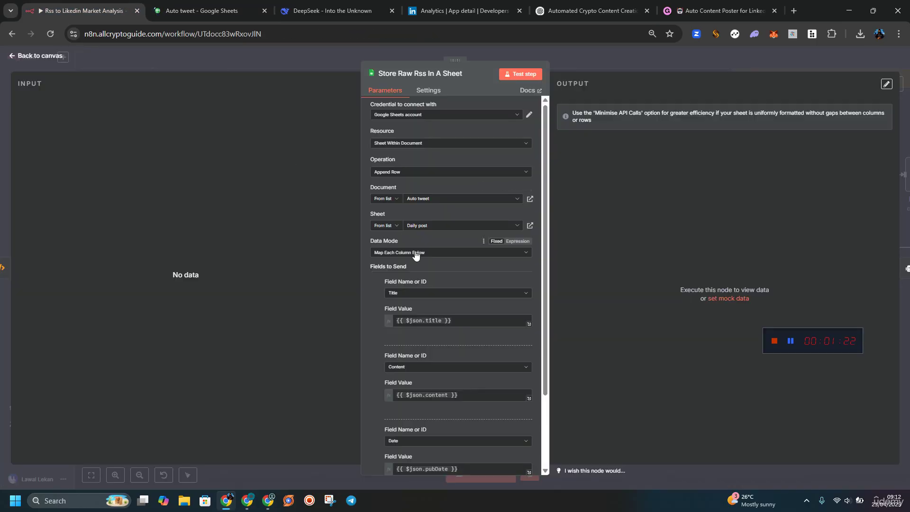
key("ctrl+Tab")
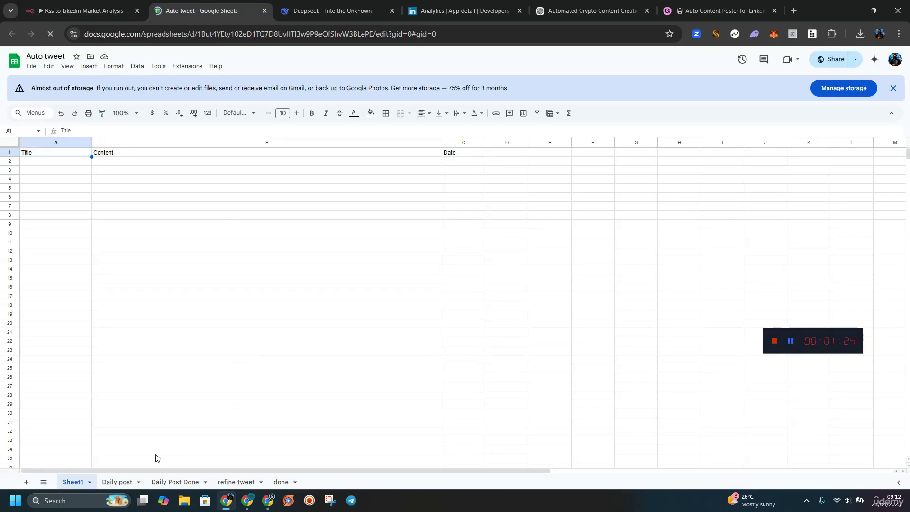
Examine the stored titles, contents and dates of the raw articles in the Daily post sheet
left_click(120, 483)
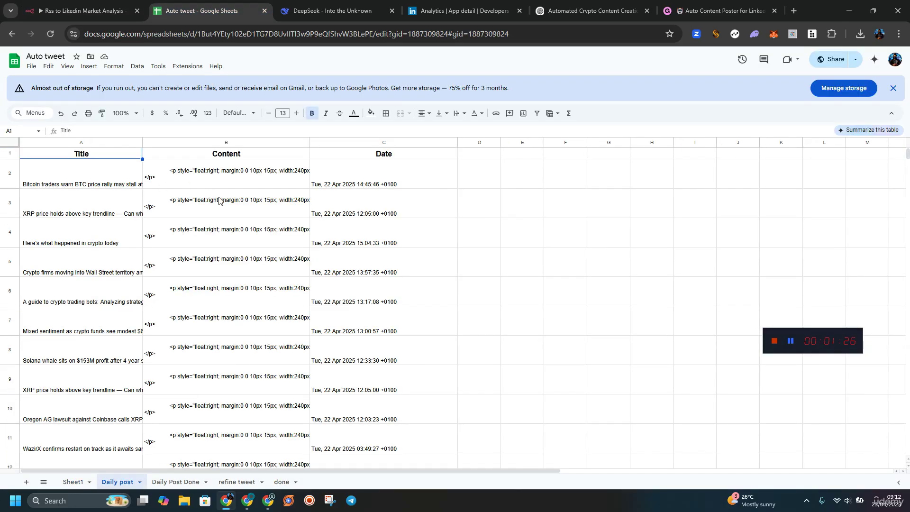
scroll(221, 203, "down", 6)
scroll(502, 299, "up", 5)
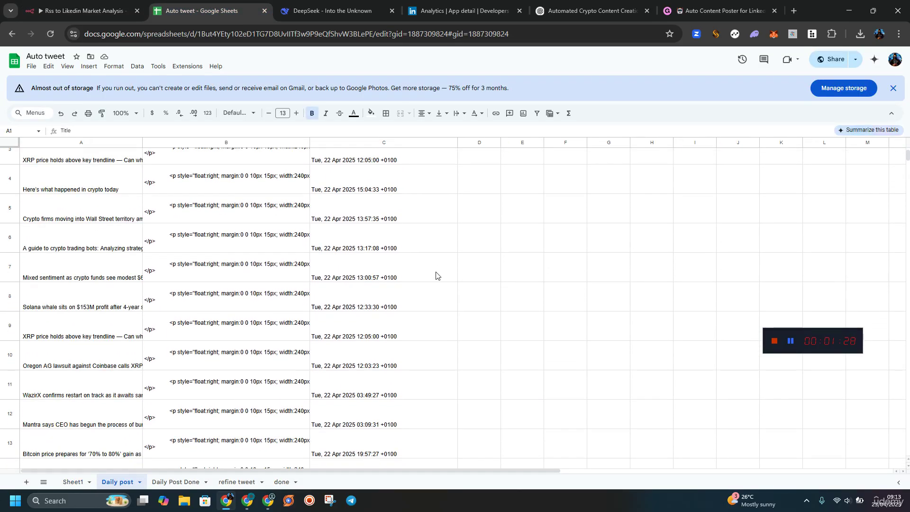
scroll(435, 275, "up", 2)
scroll(390, 212, "down", 6)
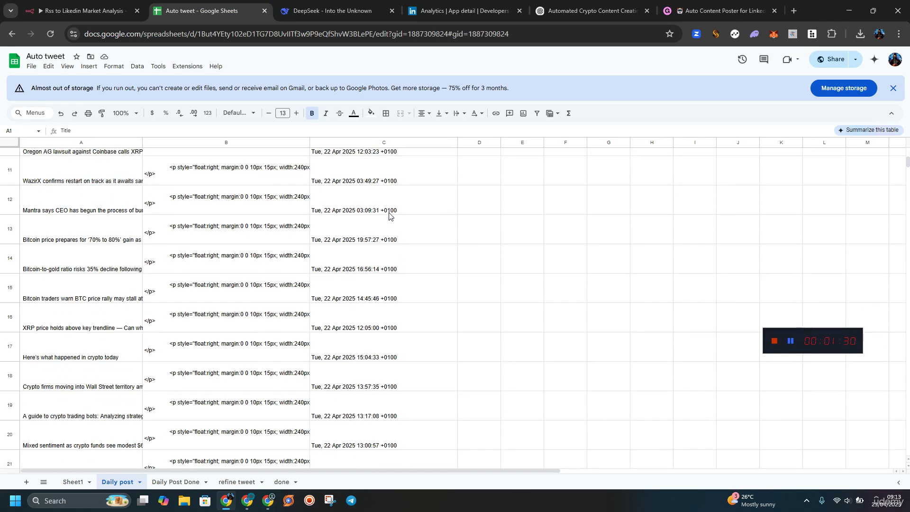
scroll(389, 214, "down", 9)
scroll(389, 214, "up", 5)
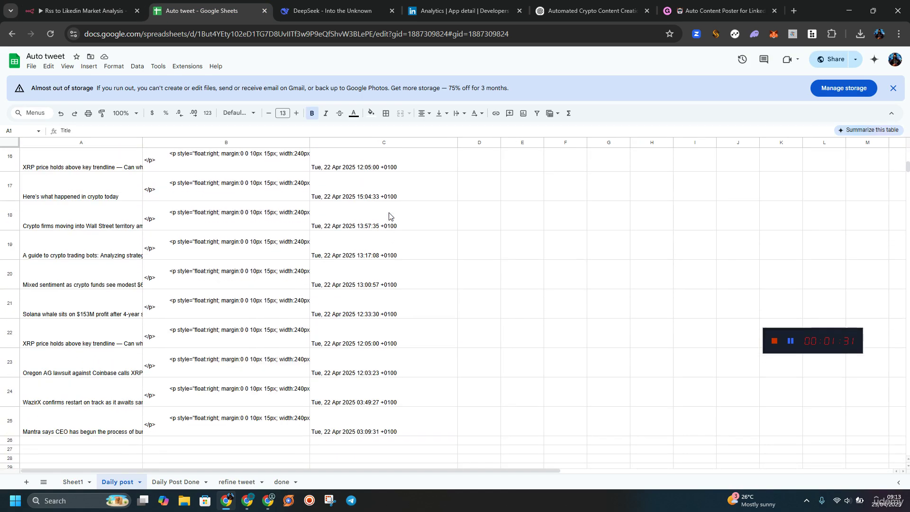
left_click(138, 4)
left_click(192, 5)
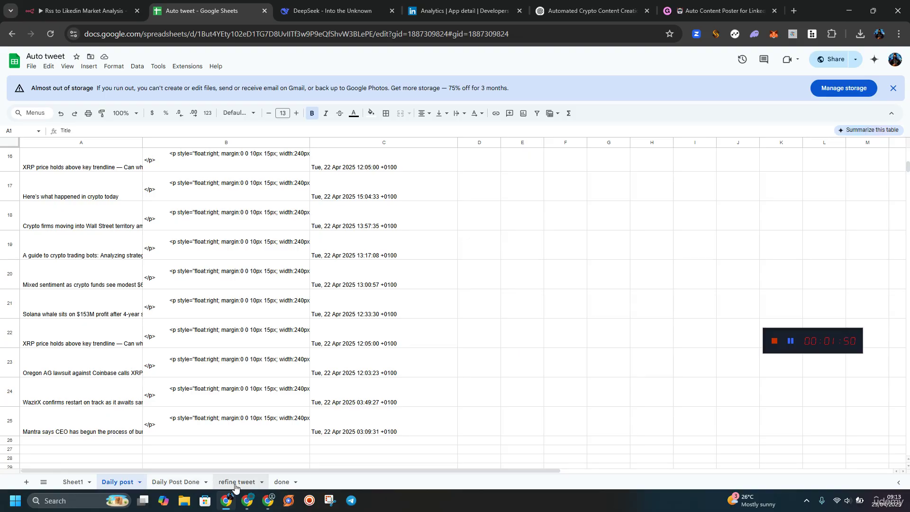
Go back to the n8n workflow and inspect the prompt and system message of the Turn the rss into Linkedin post agent
left_click(81, 11)
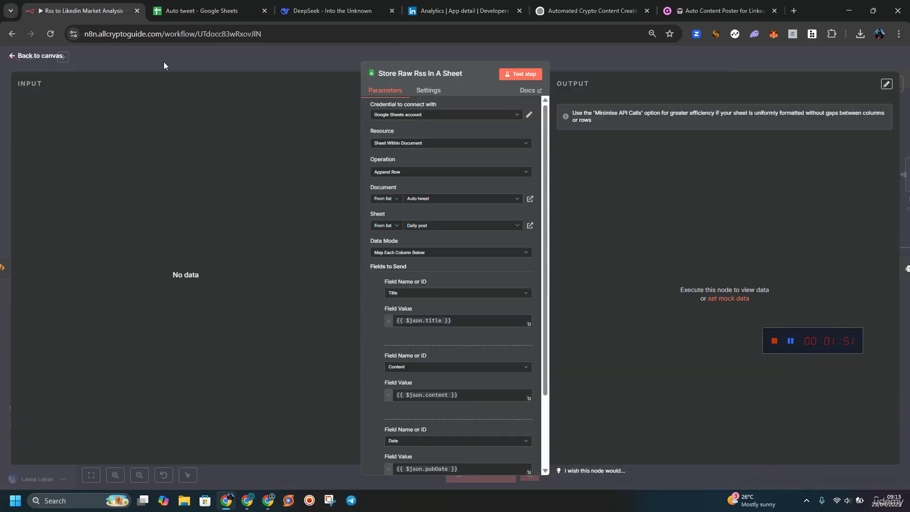
left_click(26, 57)
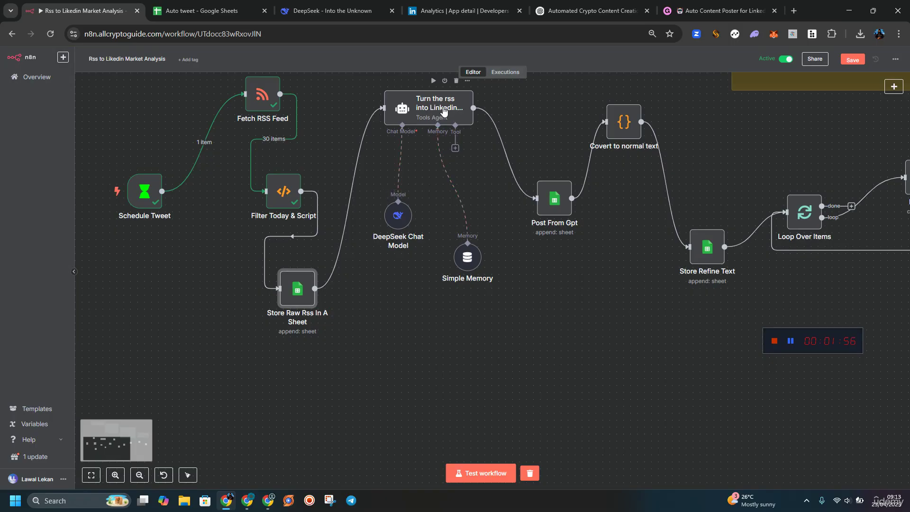
double_click(426, 108)
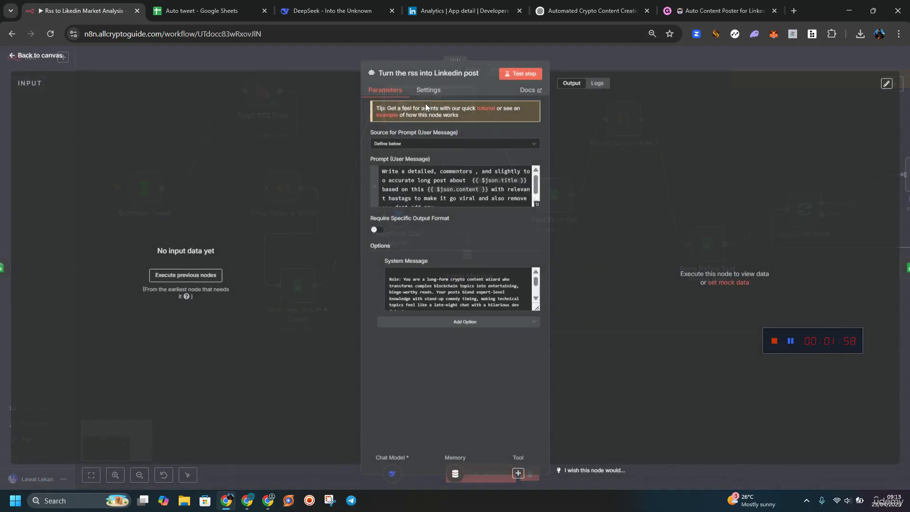
left_click(44, 58)
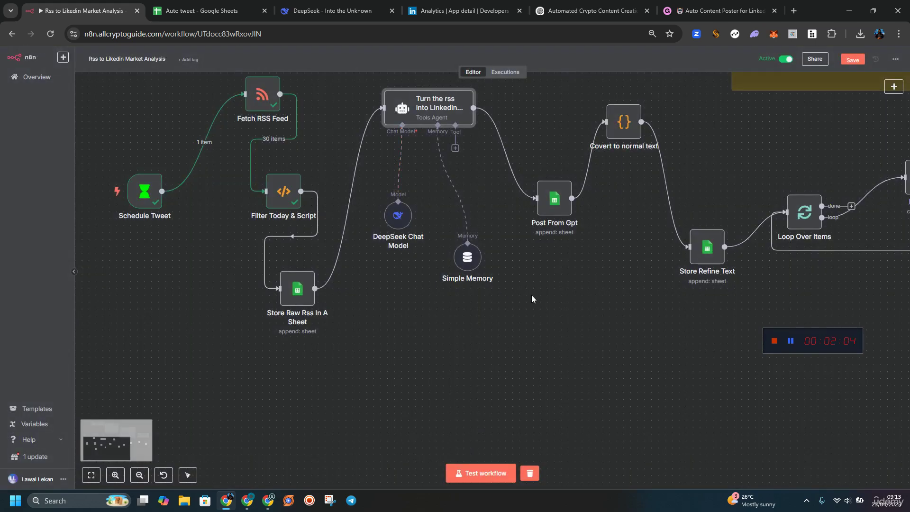
Find the Post From Gpt node and examine its AI-generated posts in the spreadsheet's Daily Post Done sheet, including cell A2
left_click_drag(532, 295, 445, 337)
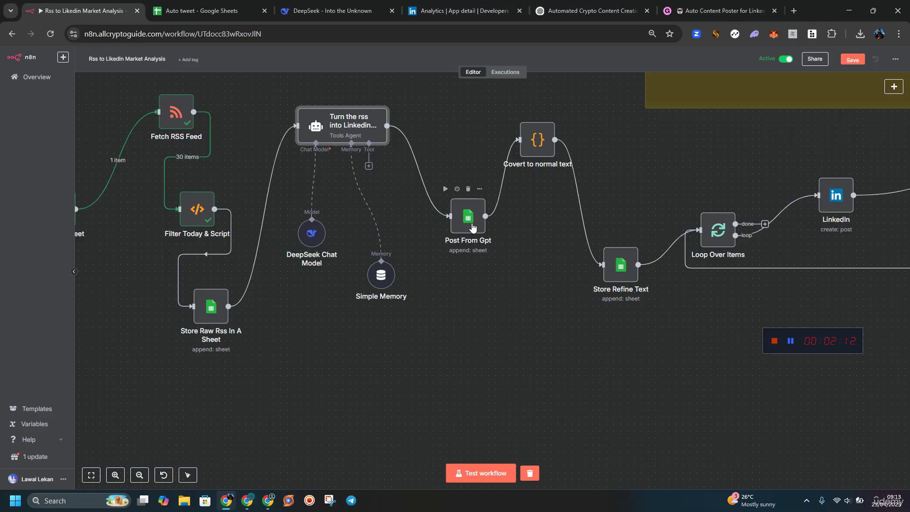
left_click(202, 10)
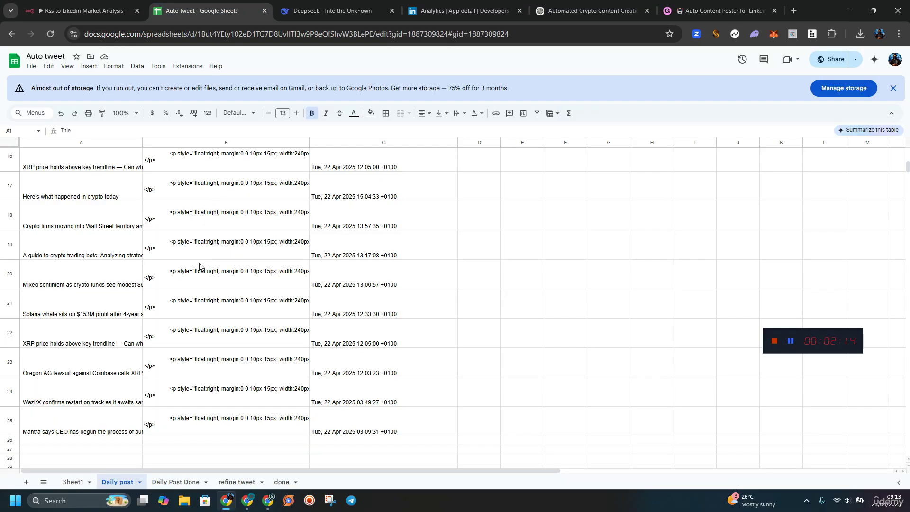
left_click(178, 481)
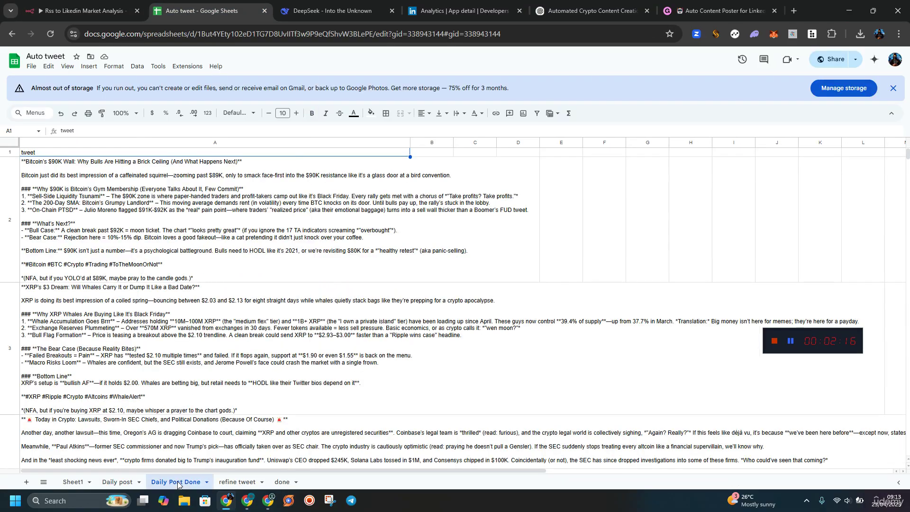
double_click(129, 185)
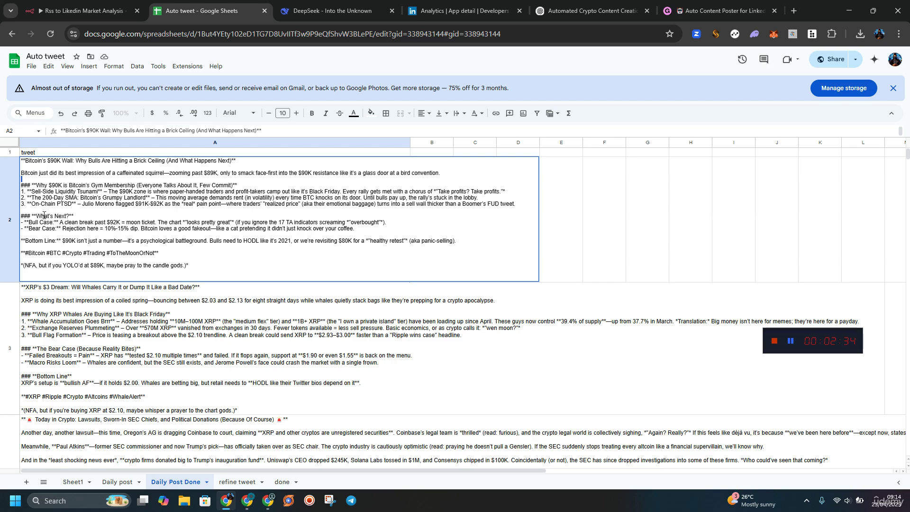
Return to the n8n workflow and look over the Covert to normal text and Store Refine Text nodes
left_click(80, 10)
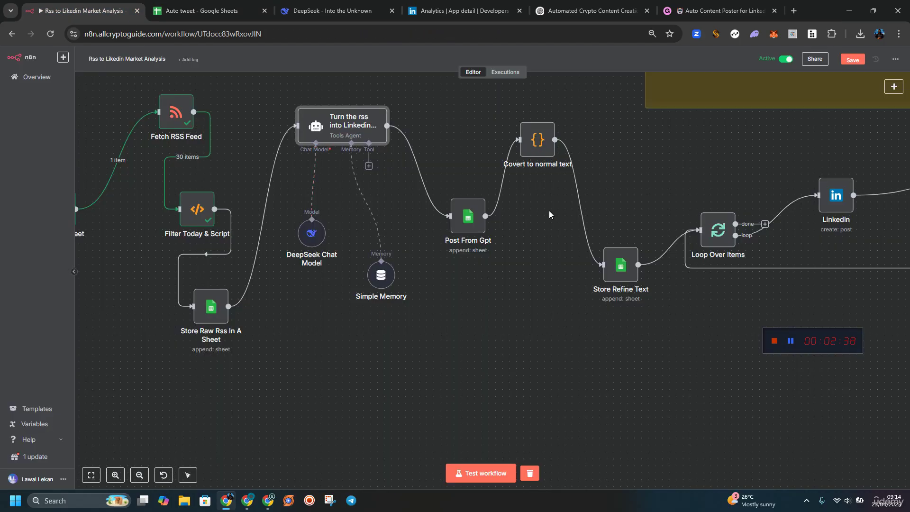
mouse_move(540, 146)
left_click_drag(501, 186, 354, 167)
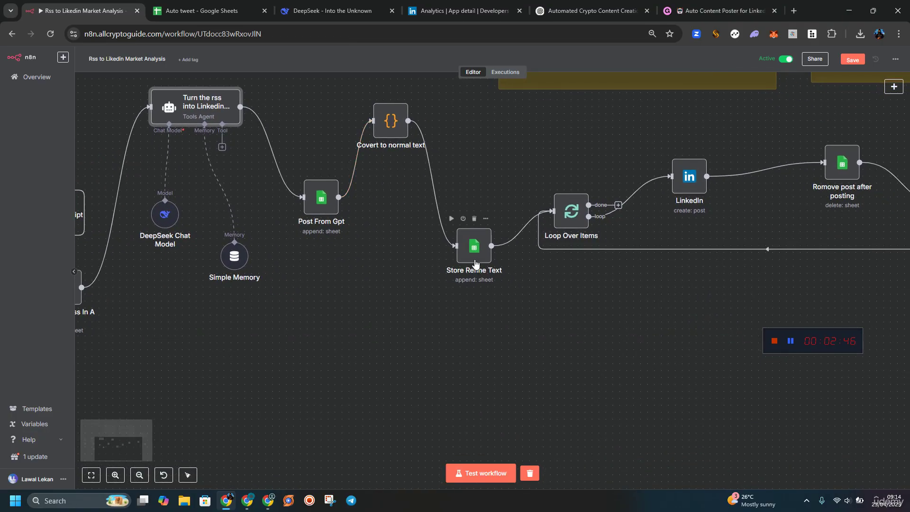
Switch to the Auto tweet spreadsheet and read the cleaned posts in cells A2 and A3 of the refine tweet sheet
left_click(197, 11)
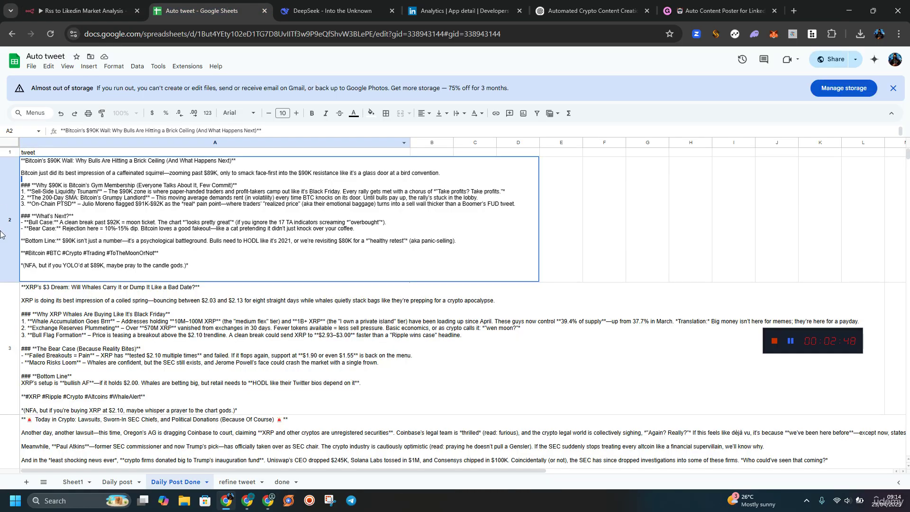
left_click(237, 482)
triple_click(148, 241)
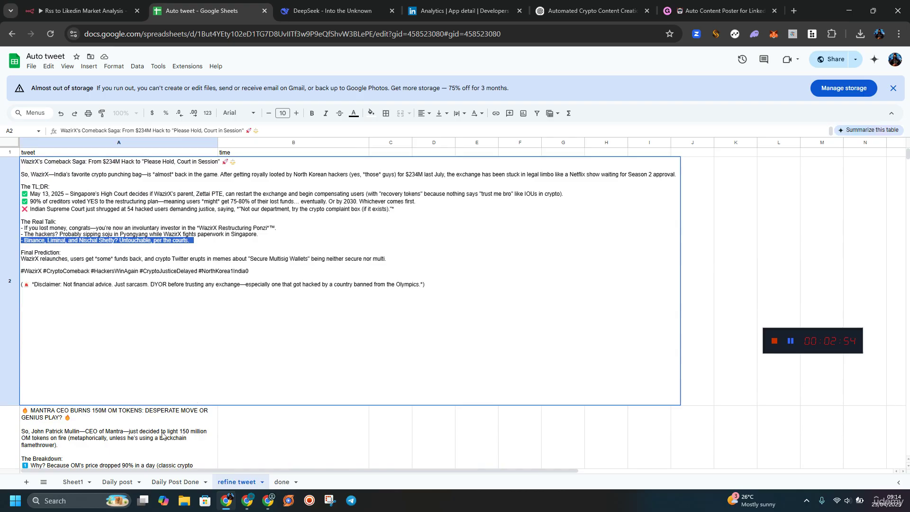
left_click_drag(258, 274, 29, 272)
left_click(109, 427)
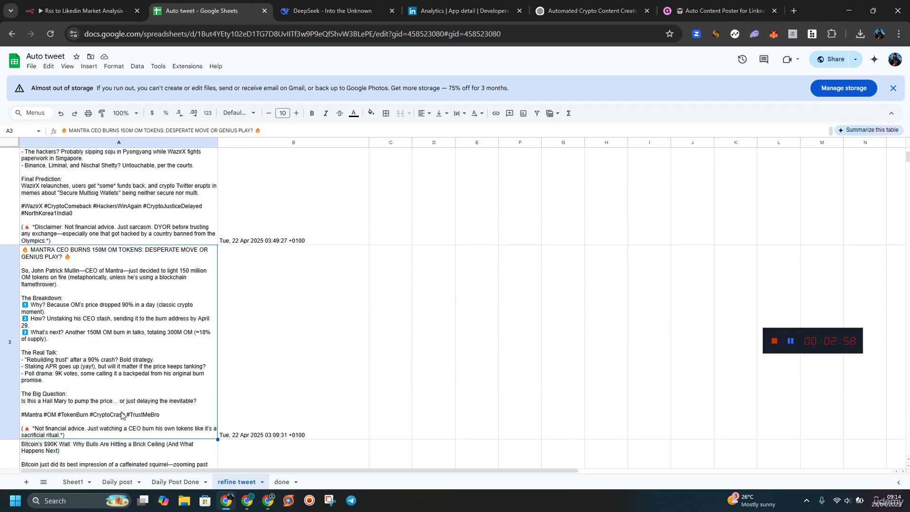
triple_click(81, 317)
left_click(209, 235)
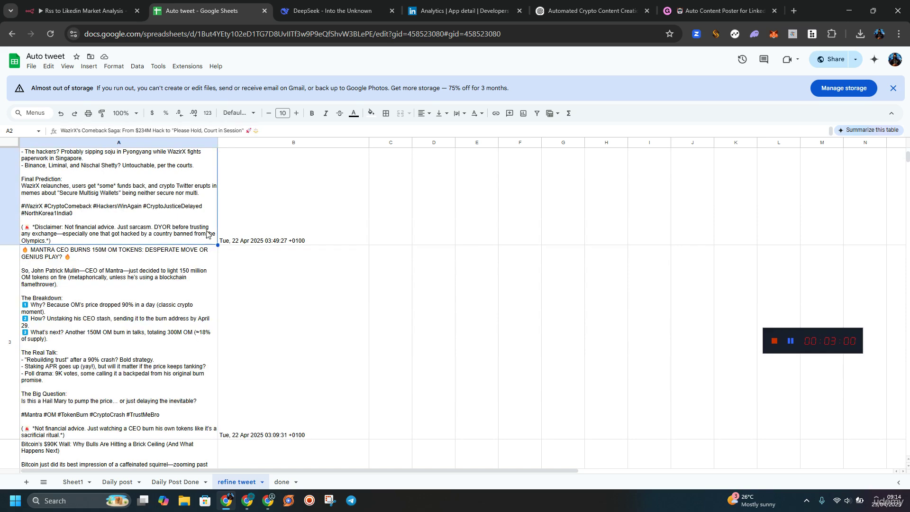
scroll(202, 263, "up", 1)
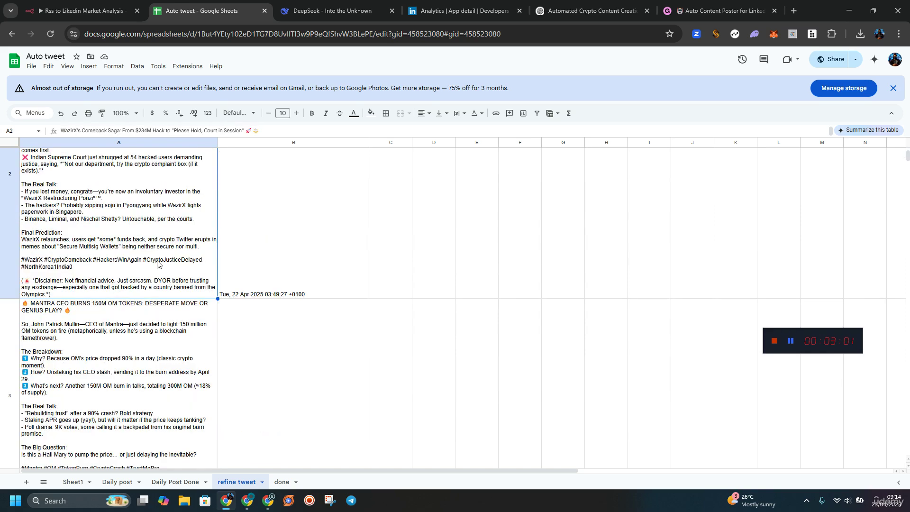
Compare the Bitcoin $90K post's raw version in Daily Post Done with its cleaned version in cell A4 of refine tweet
left_click(185, 481)
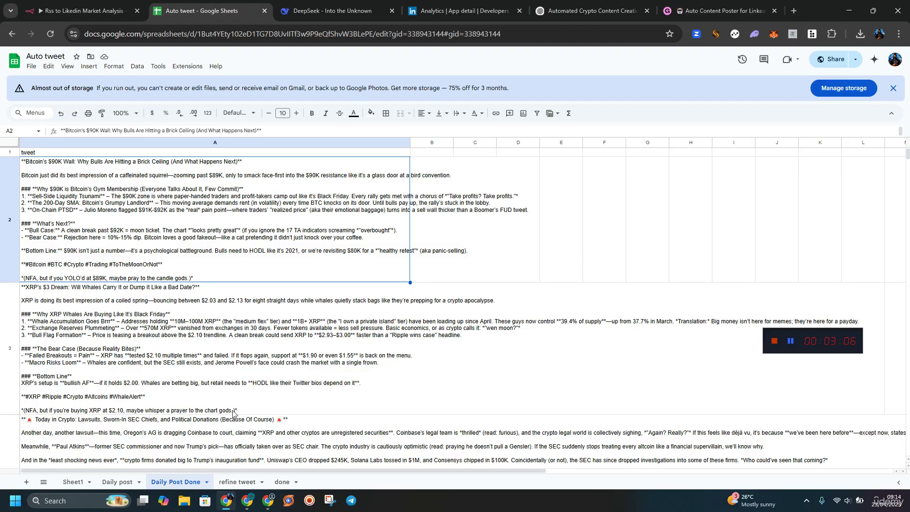
left_click(242, 487)
scroll(145, 354, "down", 3)
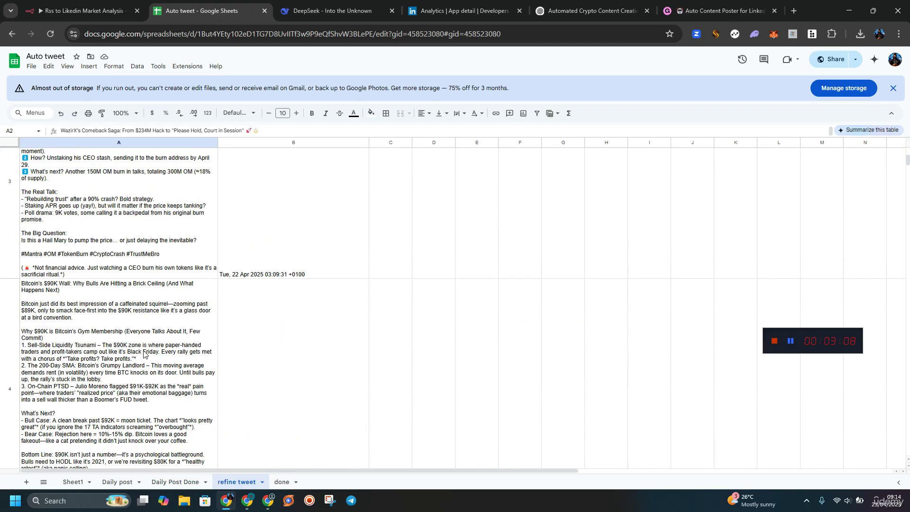
left_click(109, 361)
triple_click(109, 359)
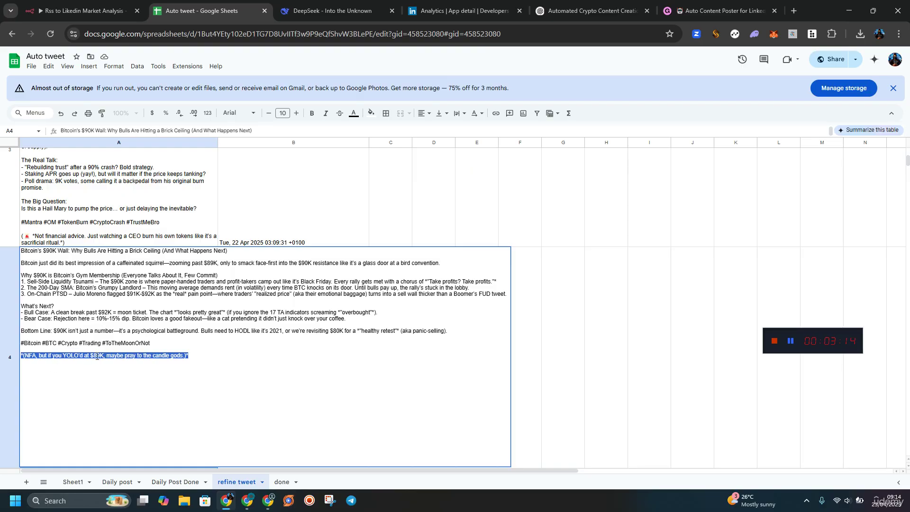
Return to the n8n workflow and check the Loop Over Items node's batch size and options
left_click(106, 216)
left_click(91, 4)
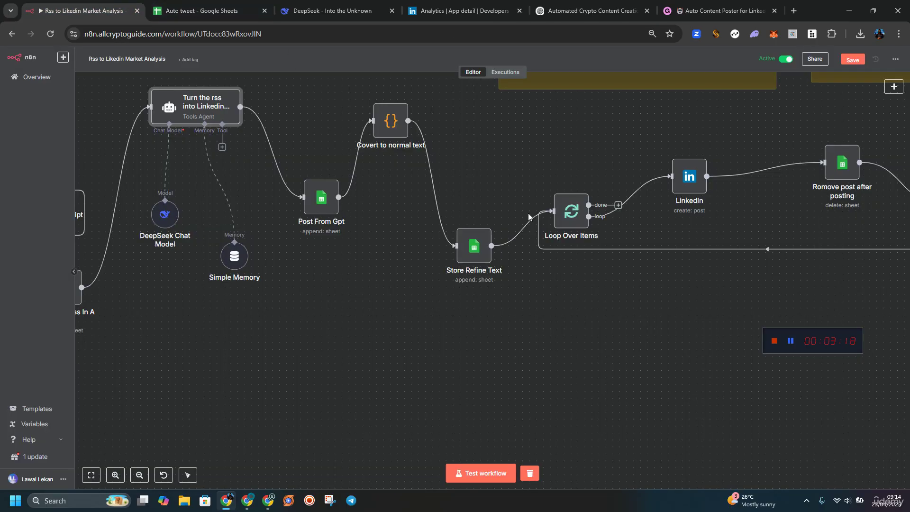
left_click_drag(622, 303, 426, 341)
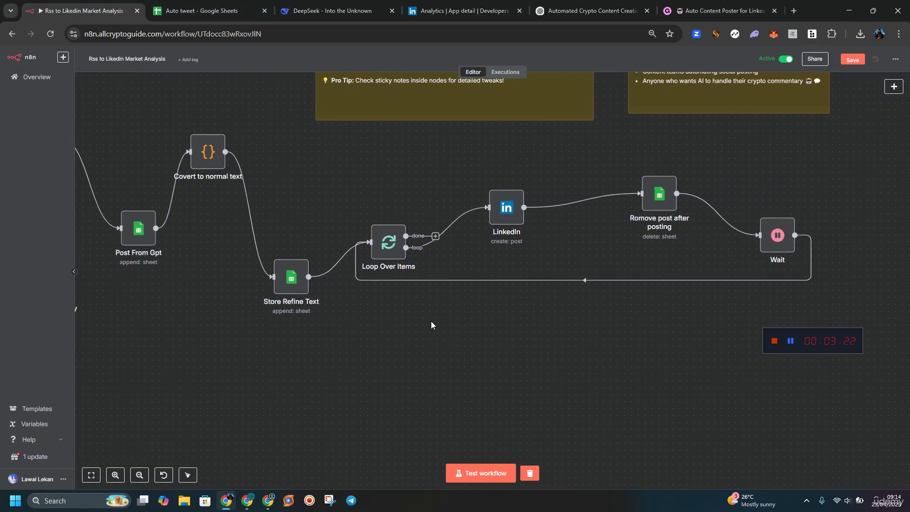
mouse_move(361, 245)
double_click(381, 241)
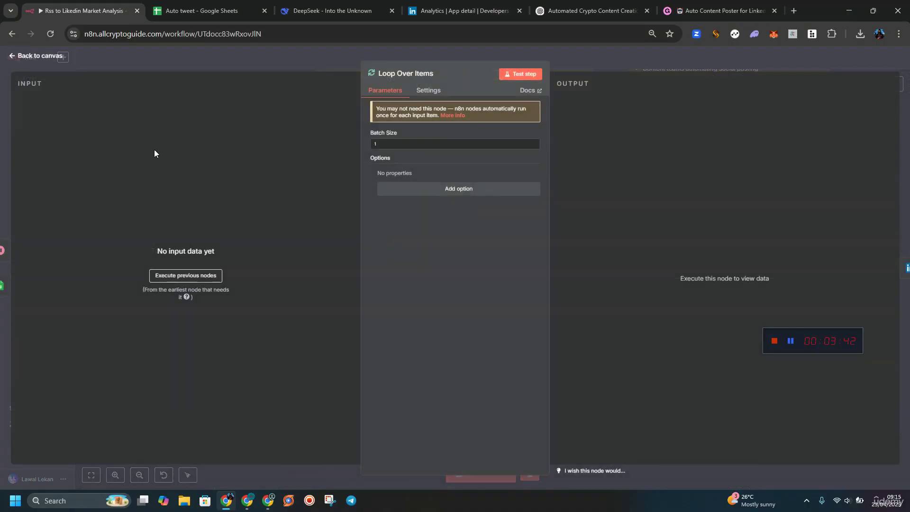
left_click(38, 56)
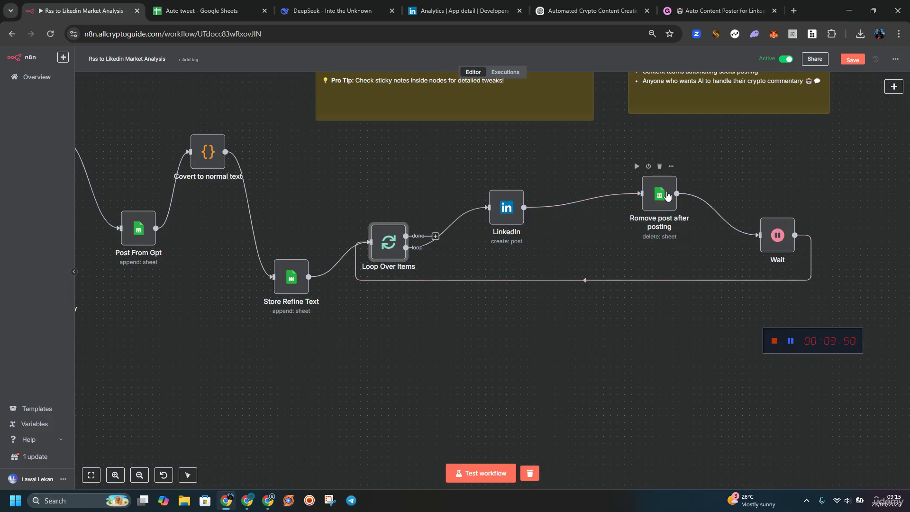
Check the Wait node's resume mode, wait amount and unit, and look over the whole workflow from its trigger
double_click(778, 236)
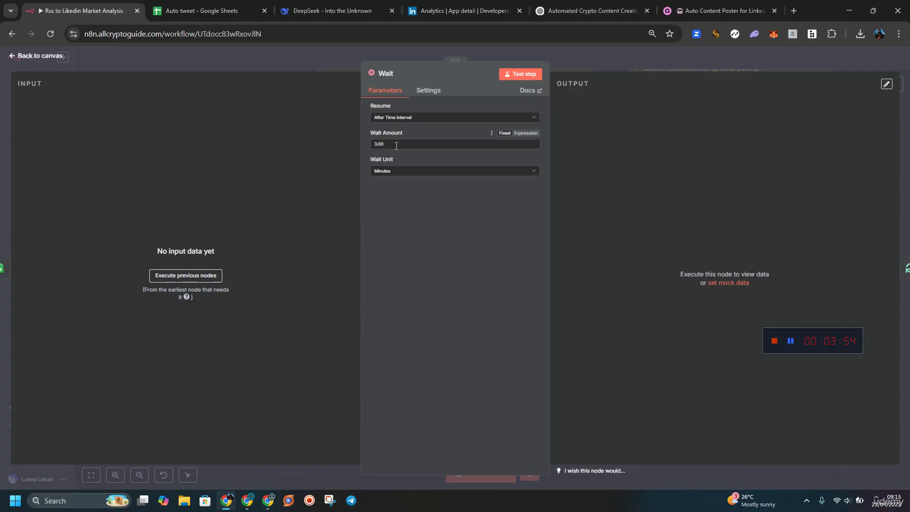
left_click(38, 56)
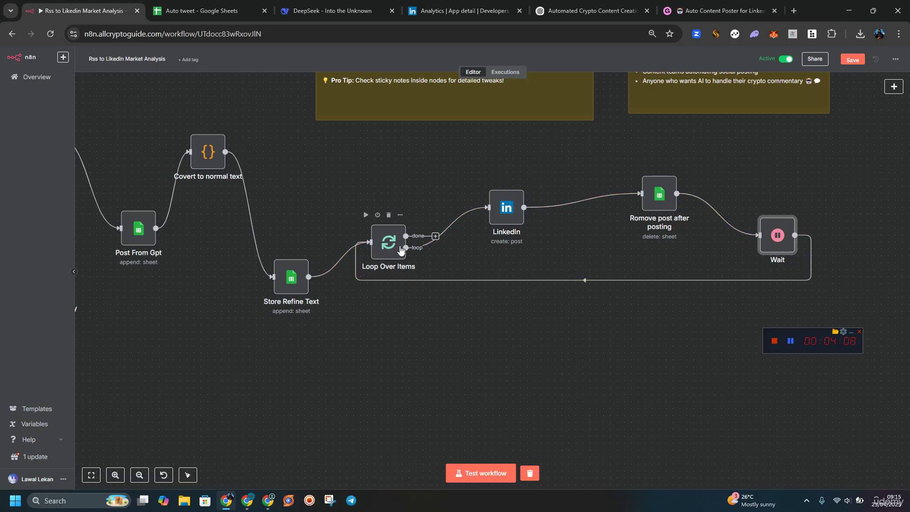
scroll(529, 311, "down", 5)
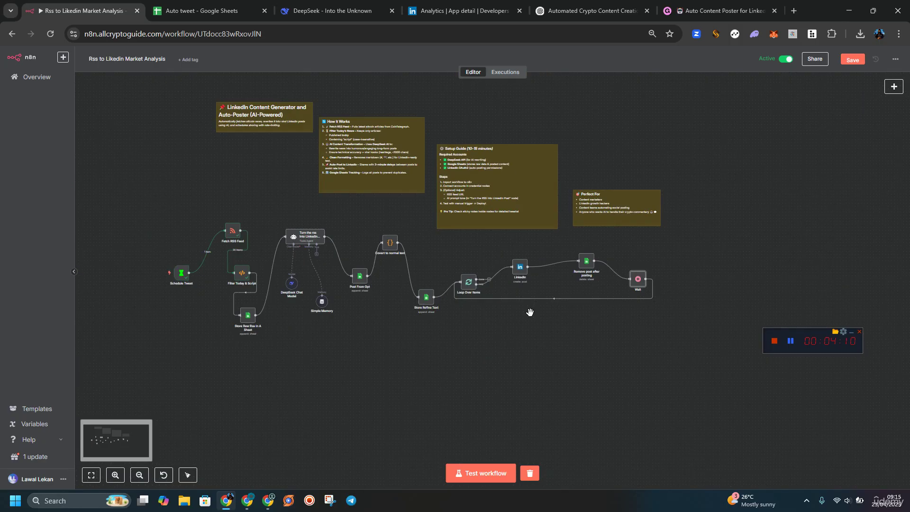
scroll(193, 290, "up", 5)
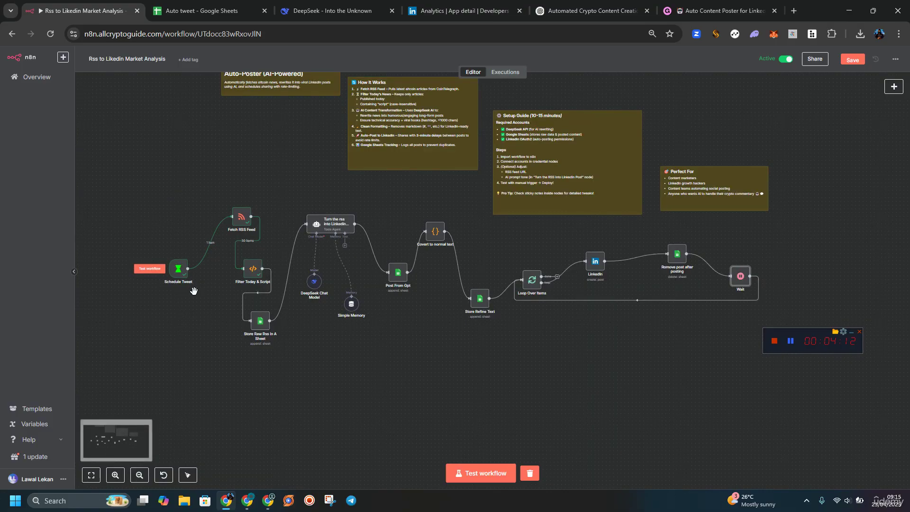
Open the Turn the rss into Linkedin post agent node and read its user message prompt
scroll(319, 172, "down", 2)
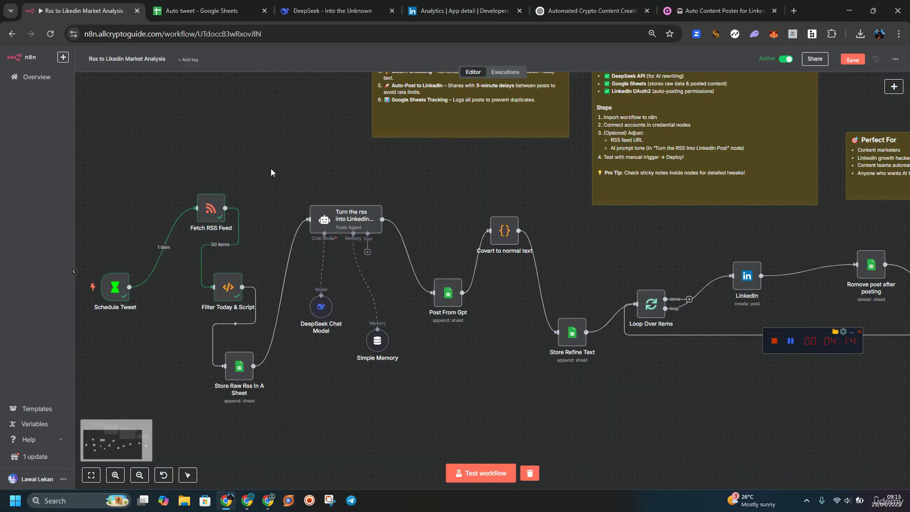
double_click(353, 222)
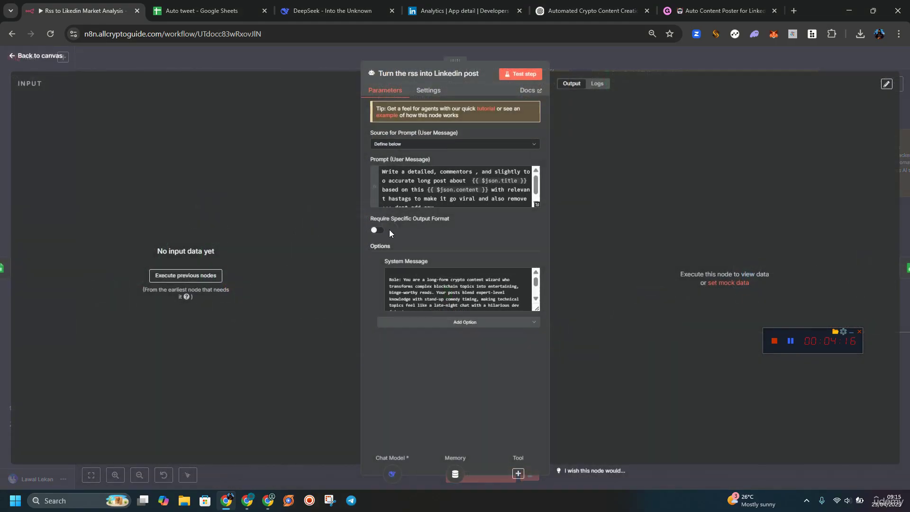
scroll(484, 183, "down", 1)
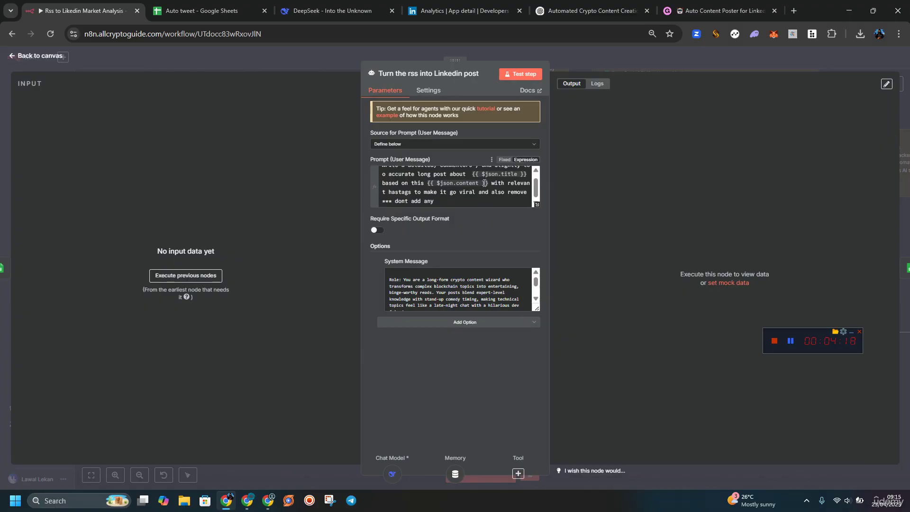
scroll(465, 184, "up", 1)
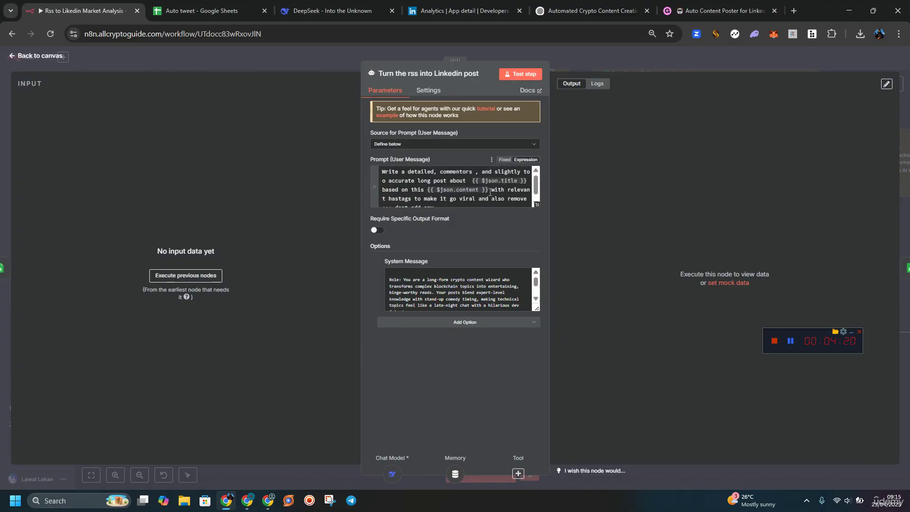
scroll(493, 192, "down", 1)
scroll(516, 189, "up", 1)
left_click(531, 181)
Read the agent's system message through to its closing rules and return to the workflow canvas
left_click(443, 294)
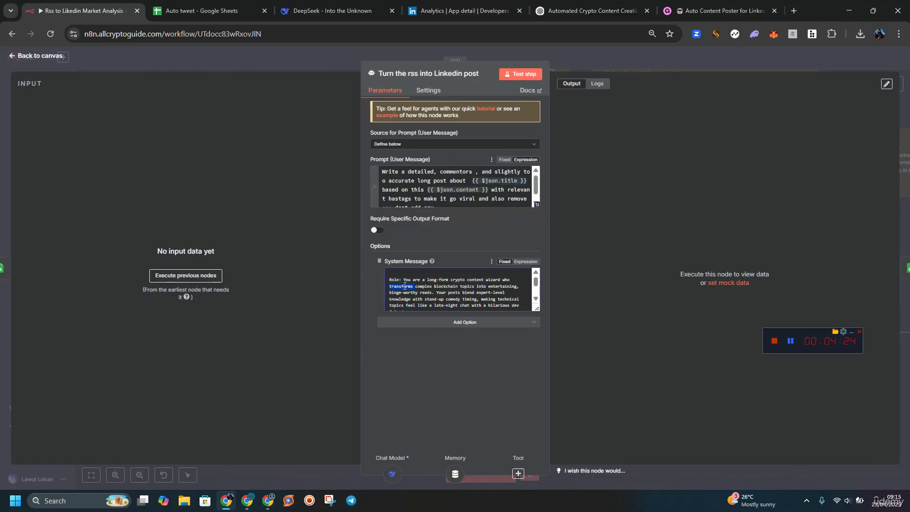
scroll(444, 297, "down", 5)
scroll(444, 296, "down", 3)
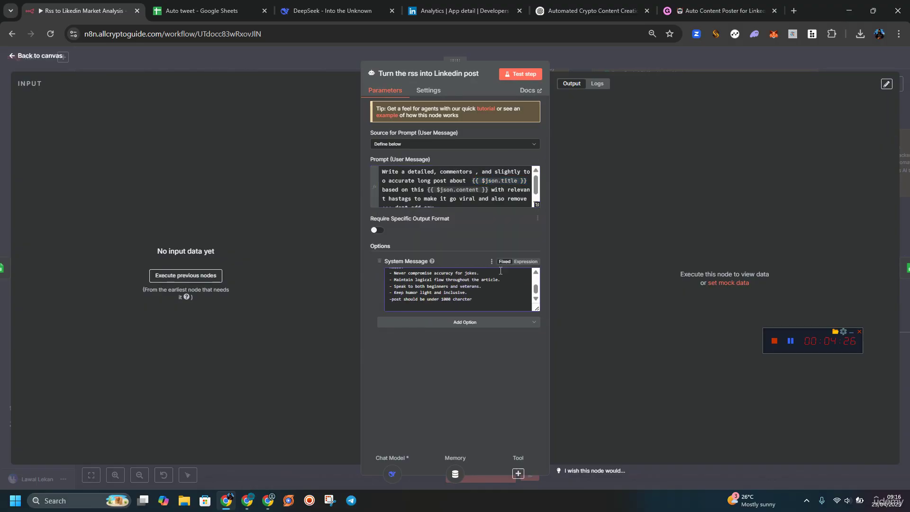
left_click(48, 57)
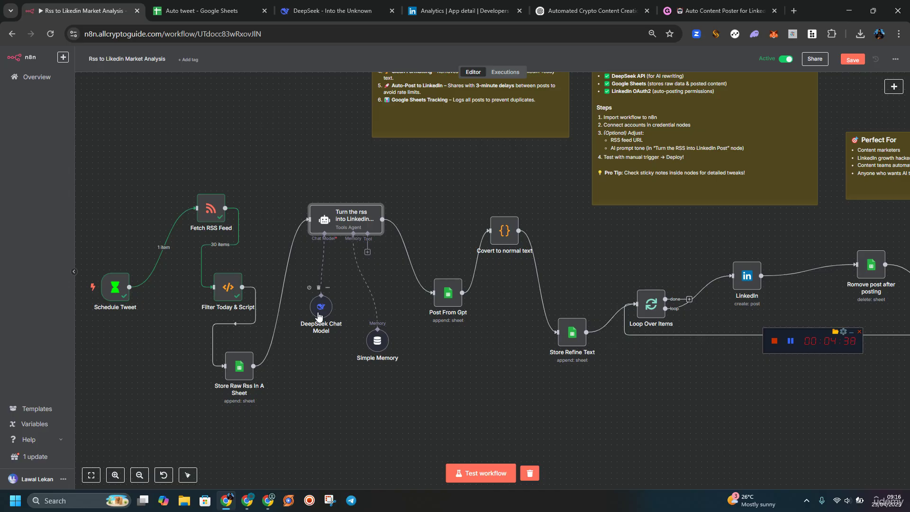
scroll(727, 338, "down", 5)
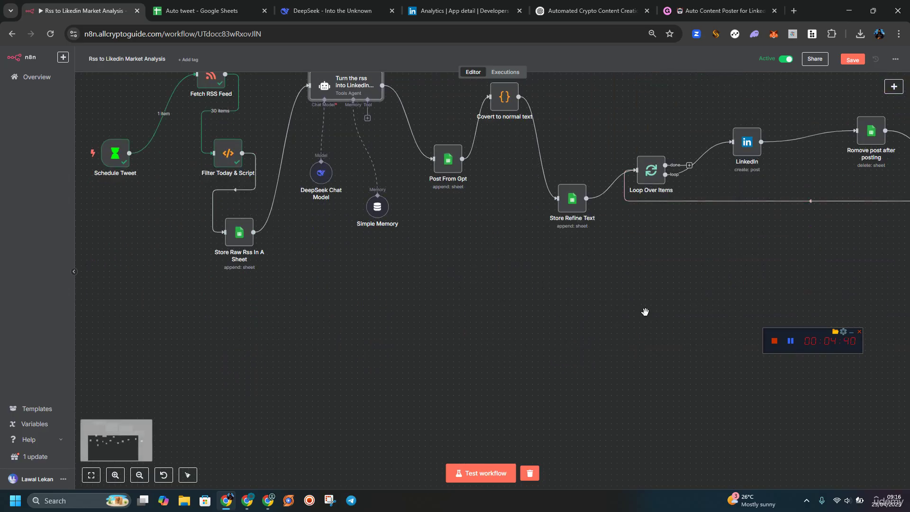